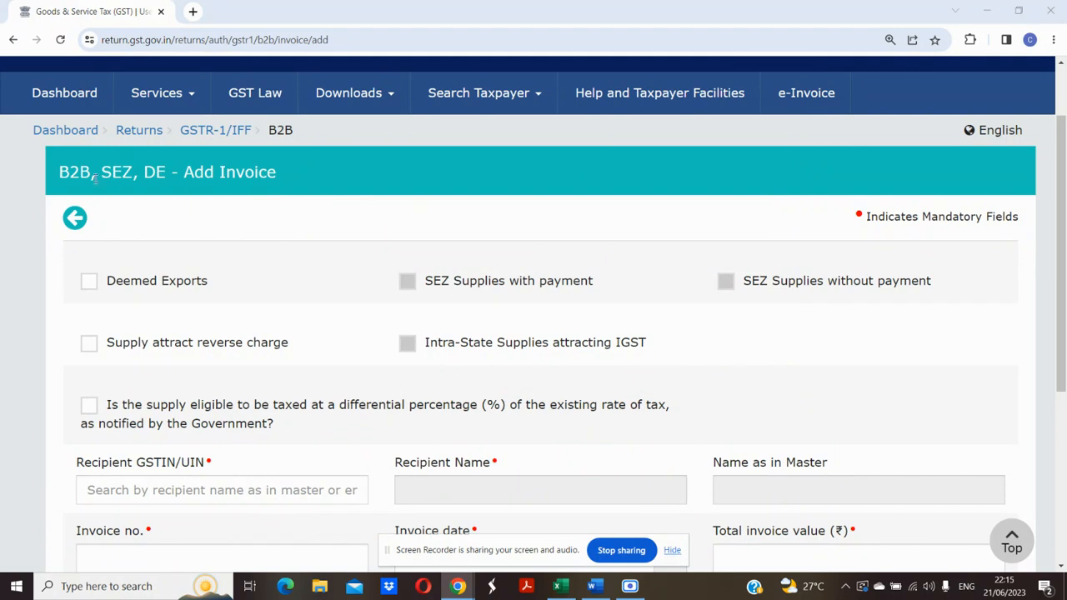
double_click(73, 173)
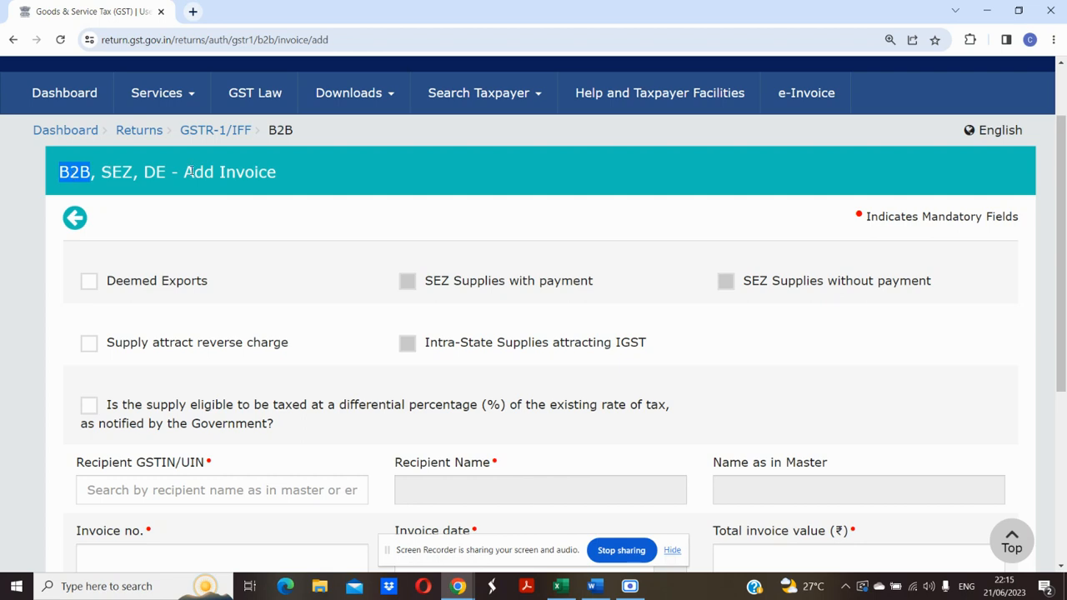
triple_click(135, 178)
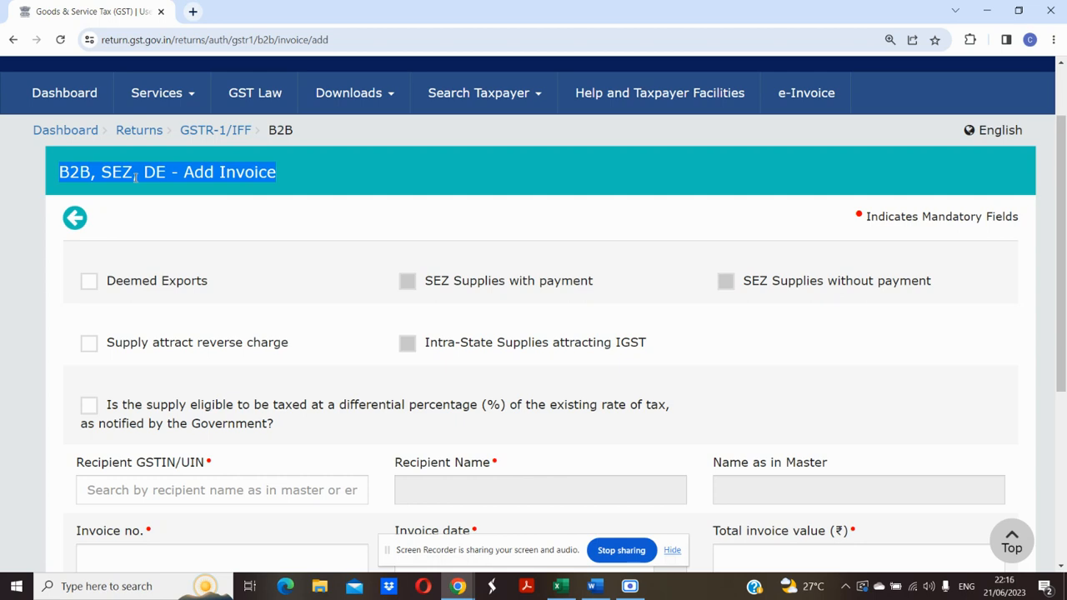
left_click(296, 251)
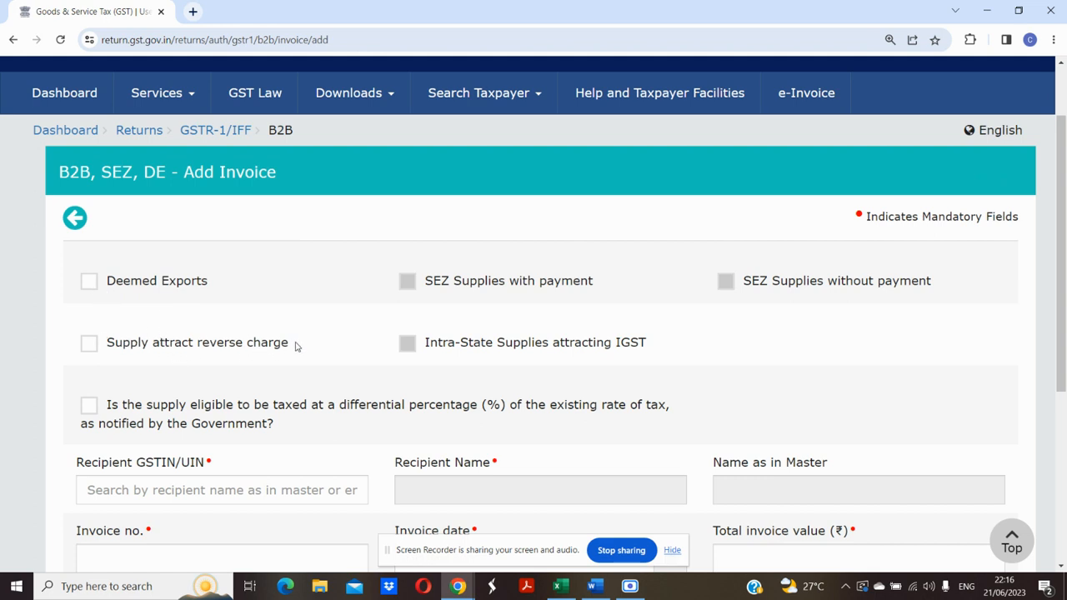
left_click_drag(296, 346, 147, 335)
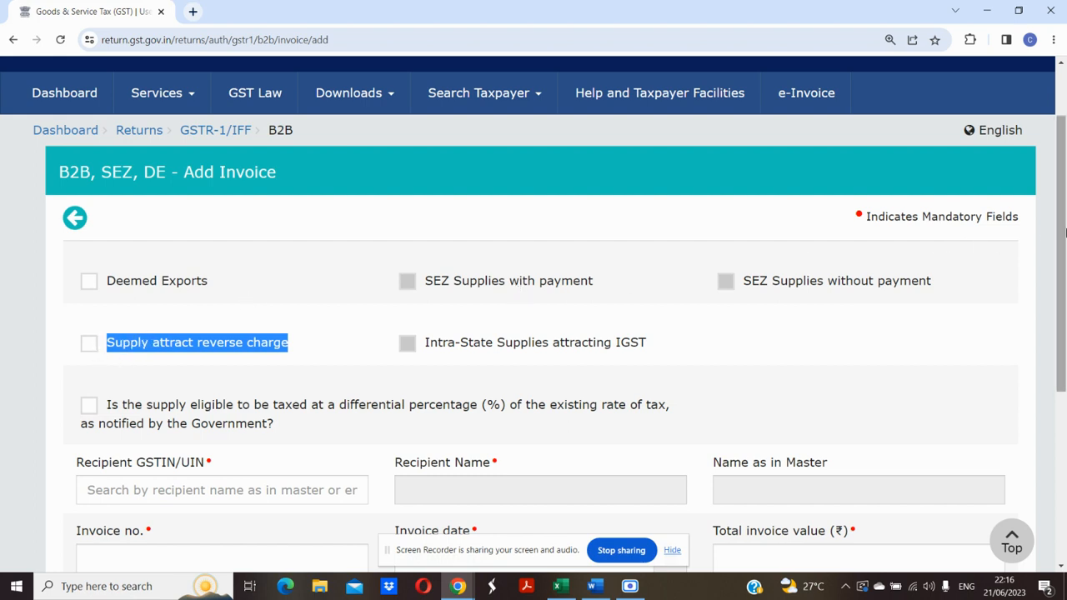
left_click_drag(1065, 233, 1062, 324)
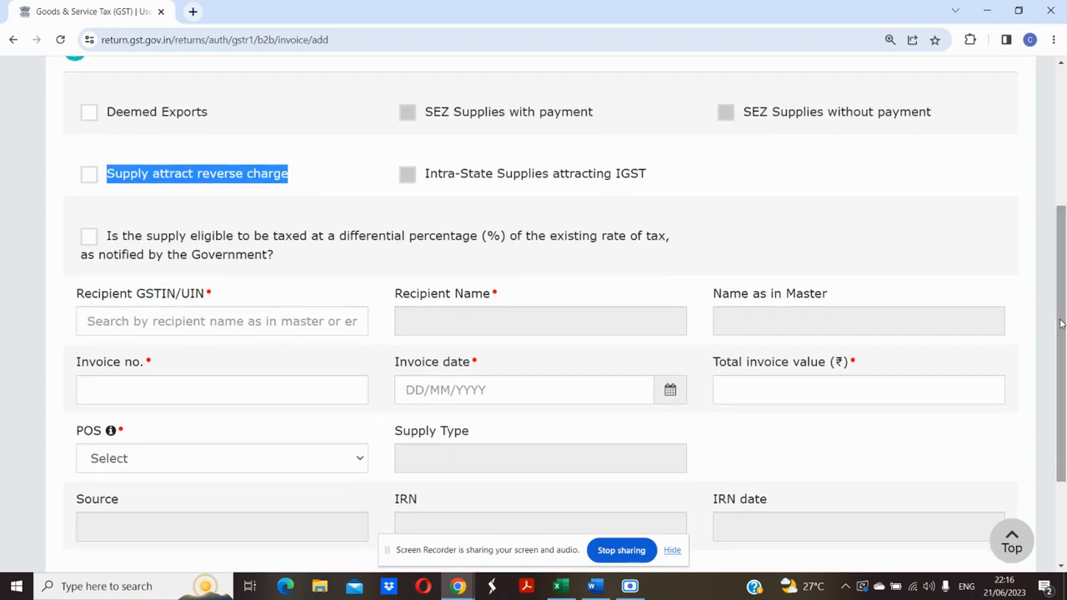
Paste the recipient's GSTIN into Recipient GSTIN/UIN, auto-filling the name and POS 09-Uttar Pradesh.
left_click(240, 321)
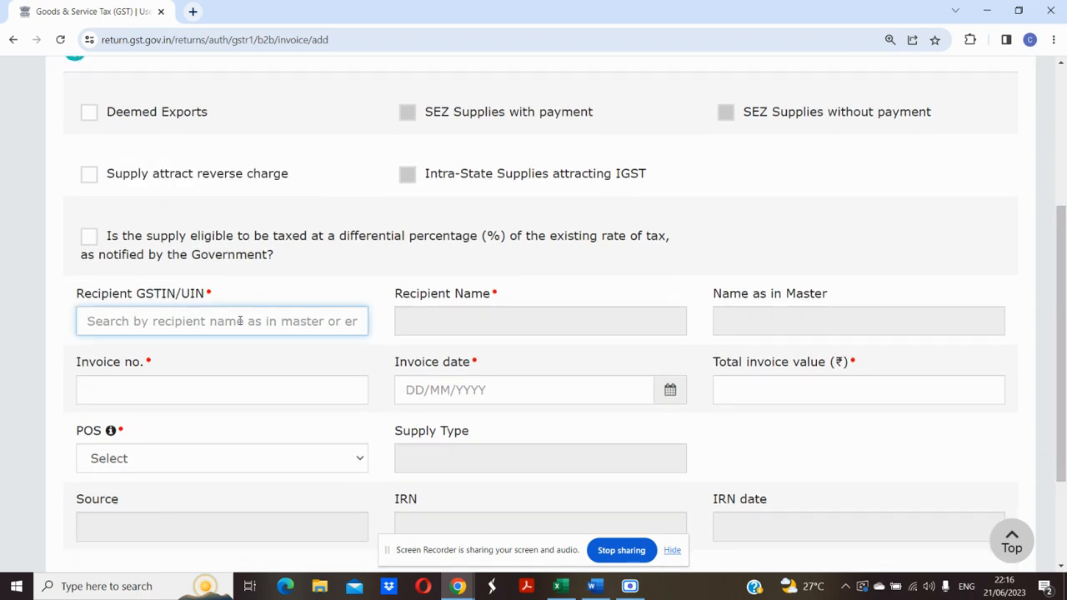
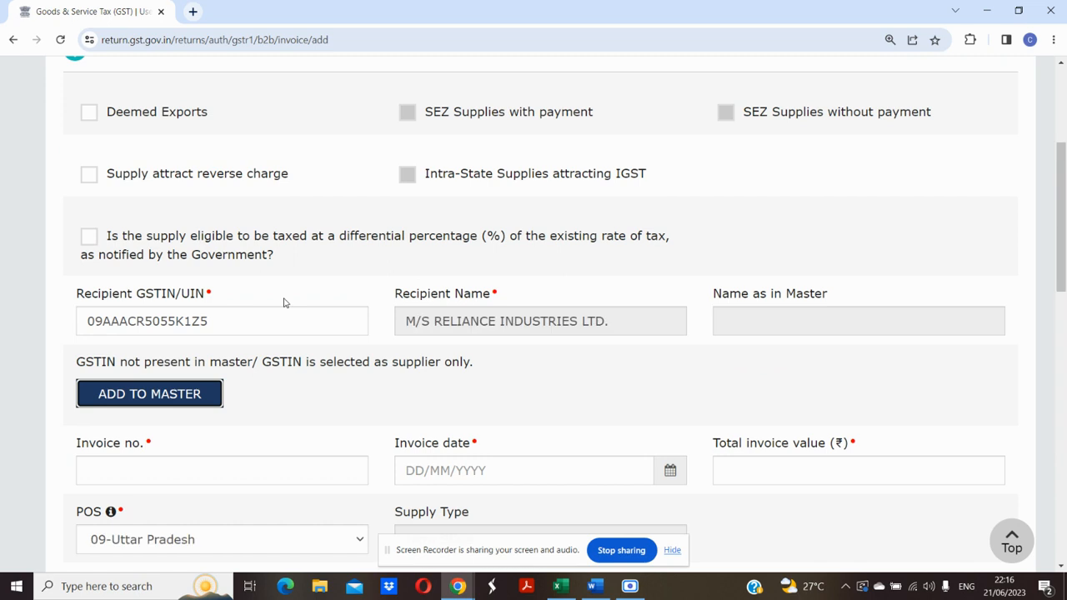
left_click_drag(1065, 221, 1065, 261)
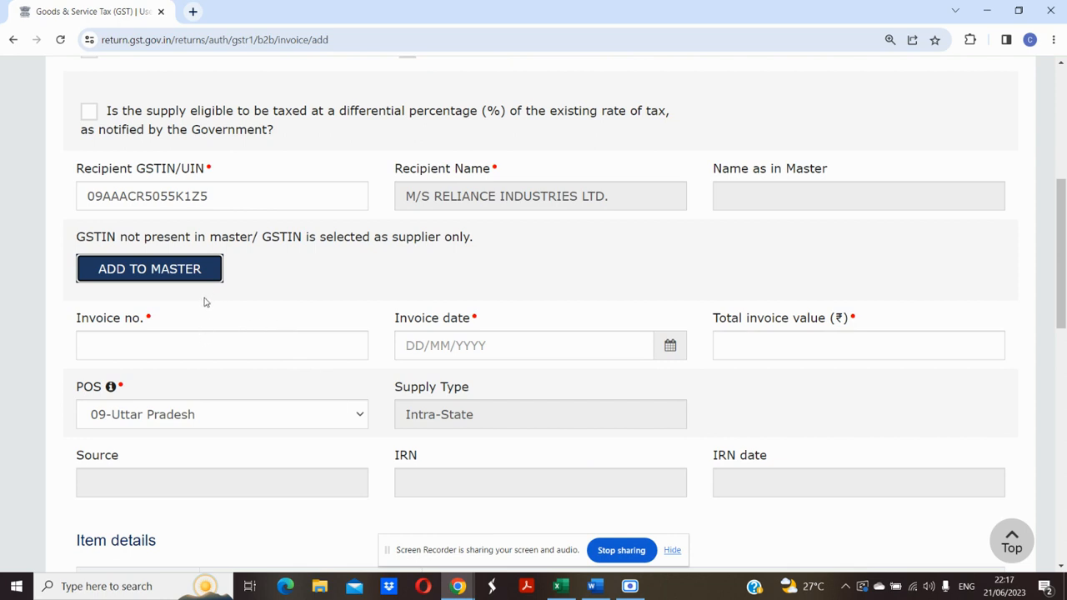
Enter invoice number 01, invoice date 20/05/2023 and total invoice value 118.
left_click(182, 344)
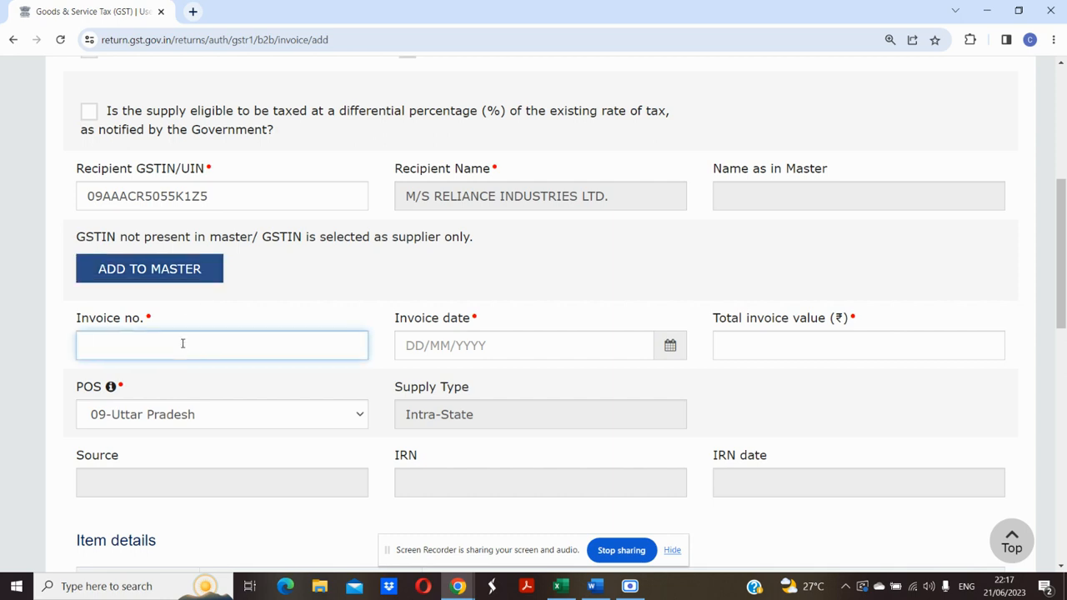
type("01")
key("Tab")
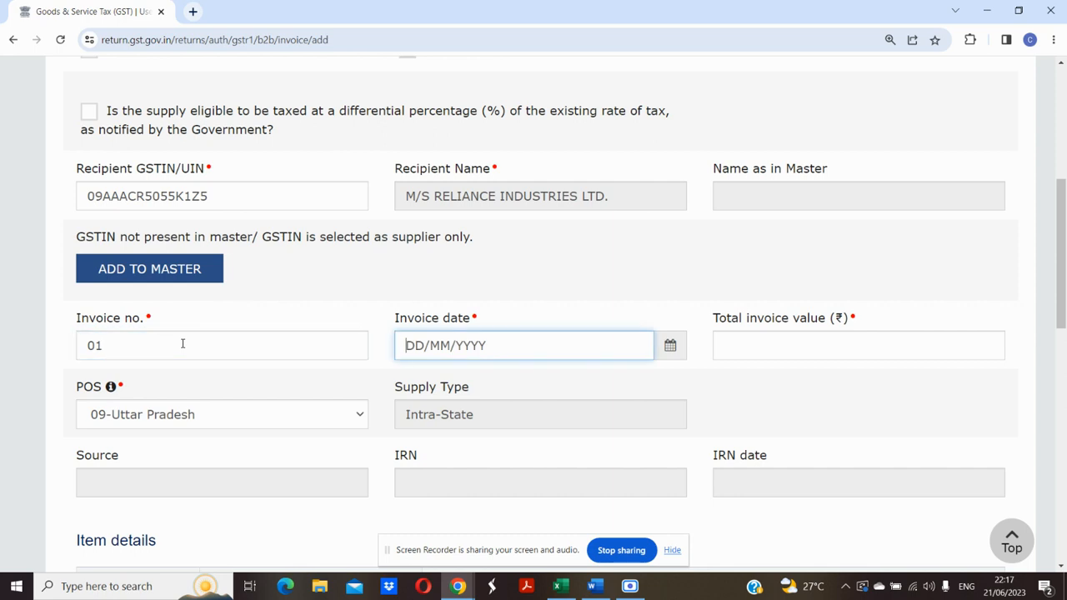
type("20/")
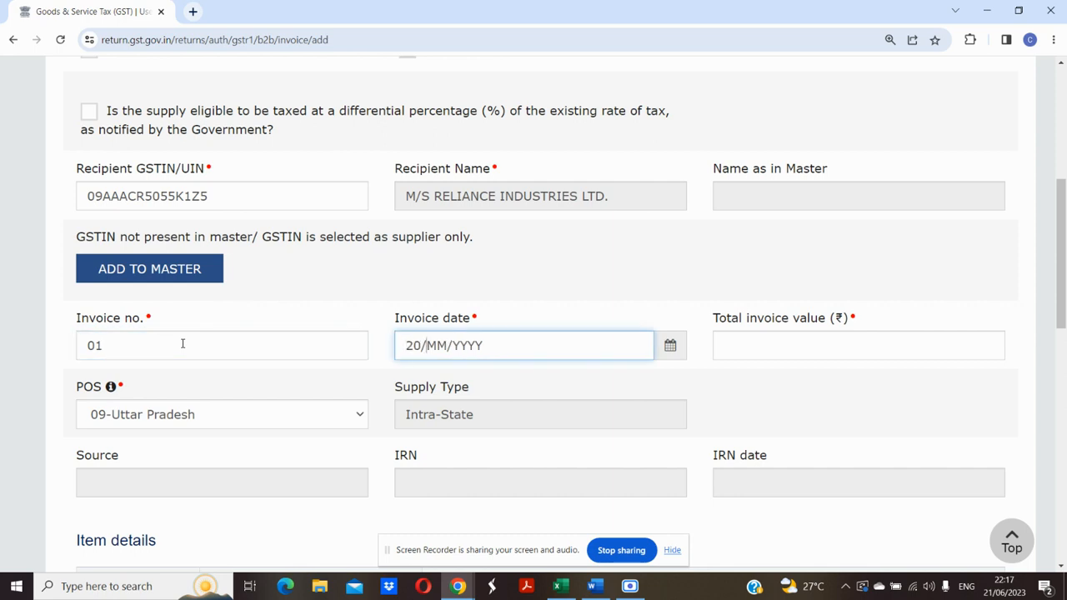
type("05/2023")
key("Tab")
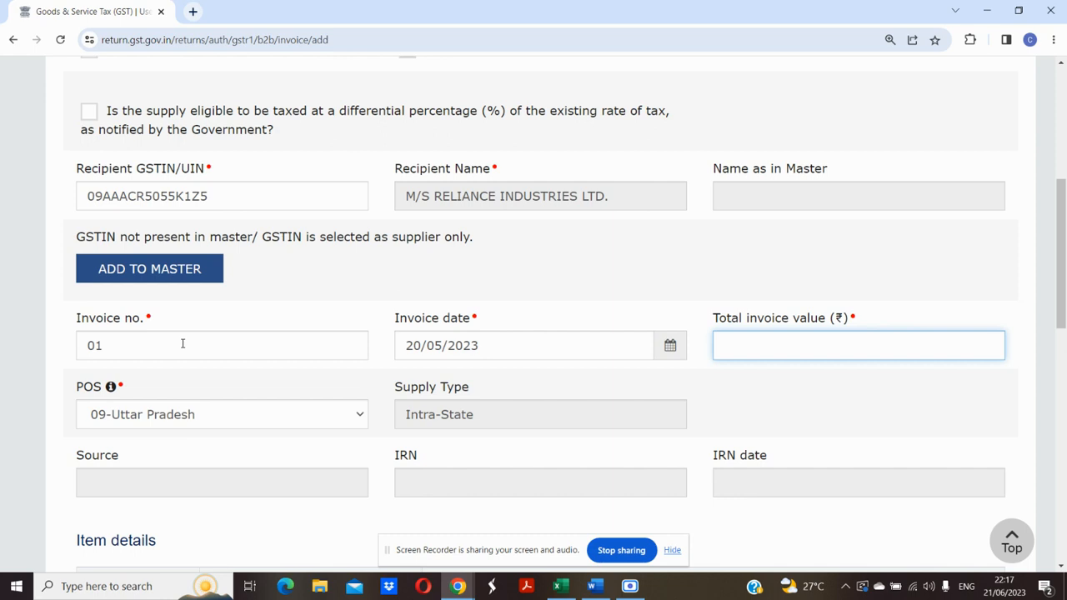
type("118")
left_click_drag(1064, 286, 1065, 311)
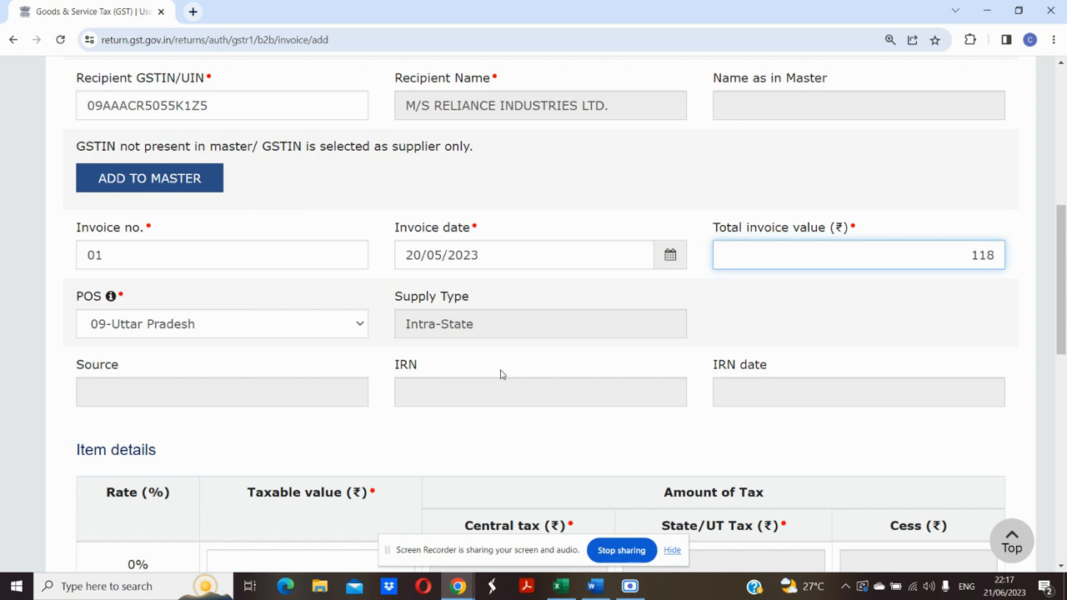
left_click_drag(132, 367, 79, 371)
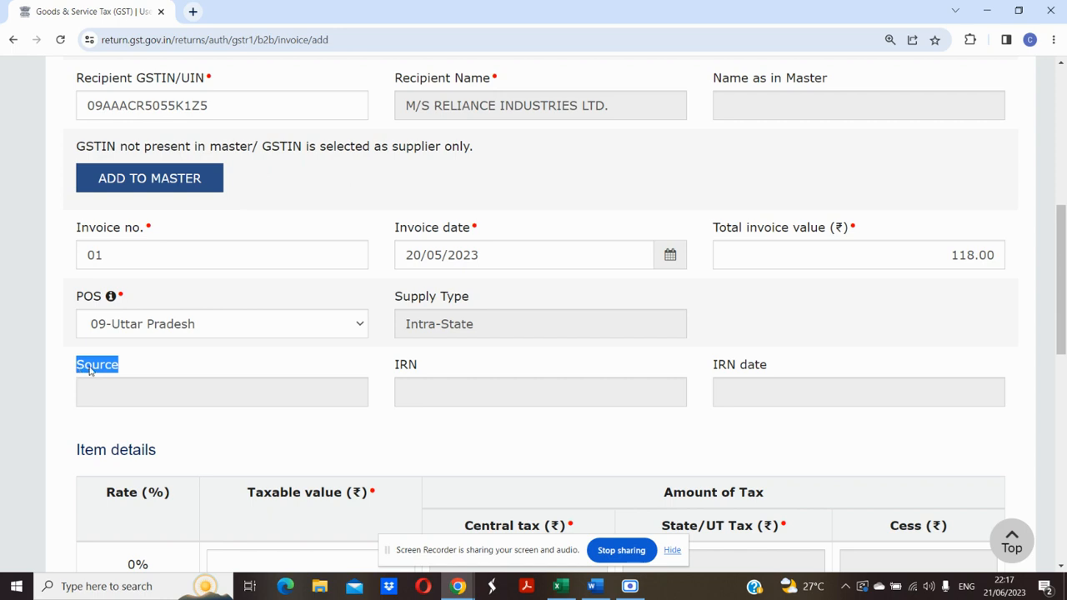
Enter a taxable value of 100 in the 18% rate row, giving 9.00 central and state tax.
left_click_drag(1060, 321, 1058, 436)
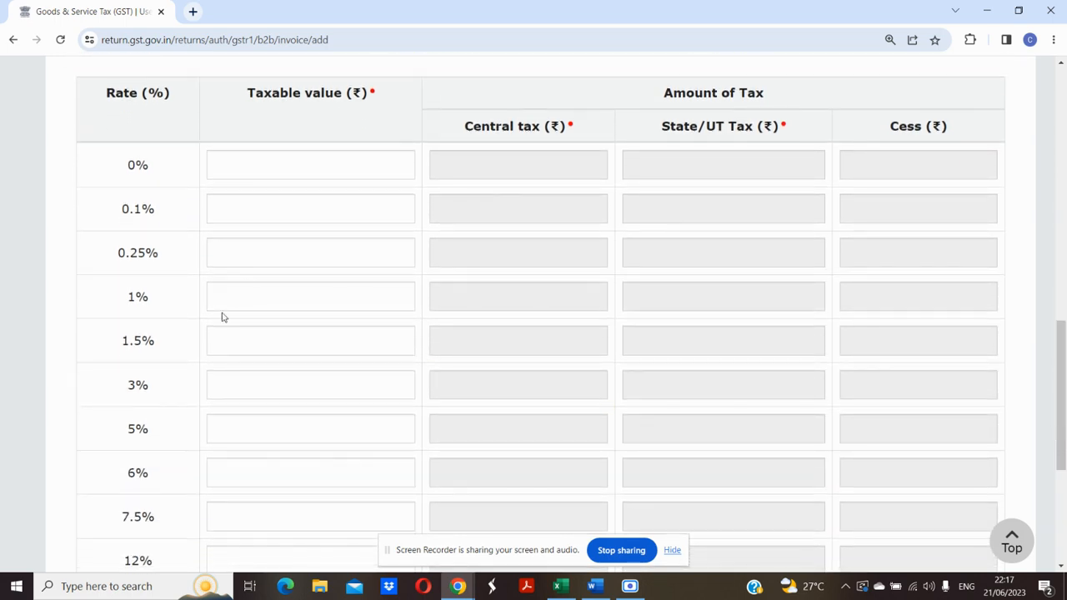
left_click_drag(1062, 360, 1064, 400)
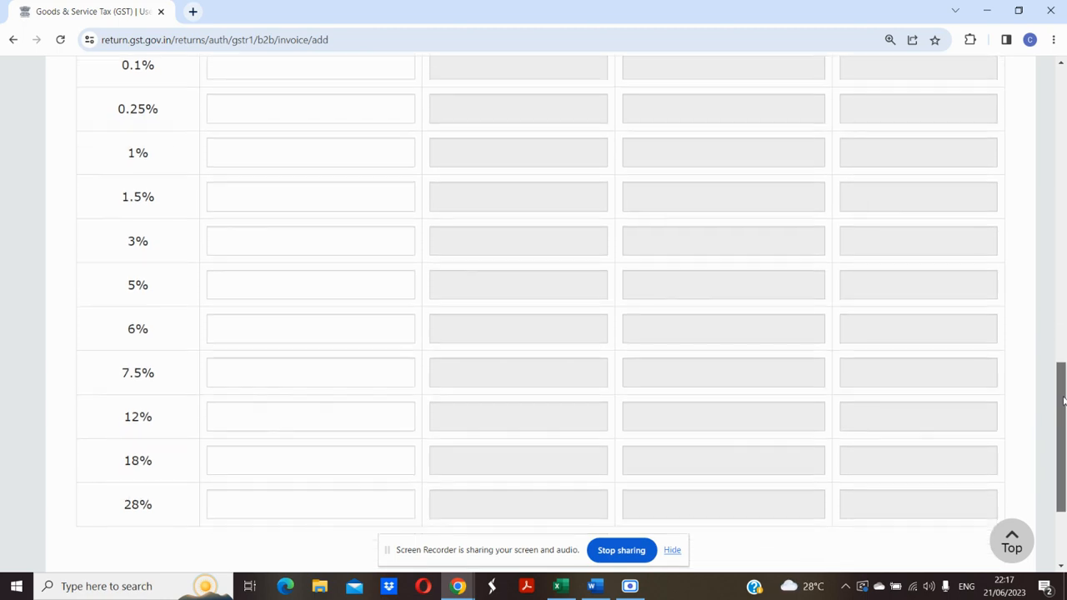
left_click(367, 460)
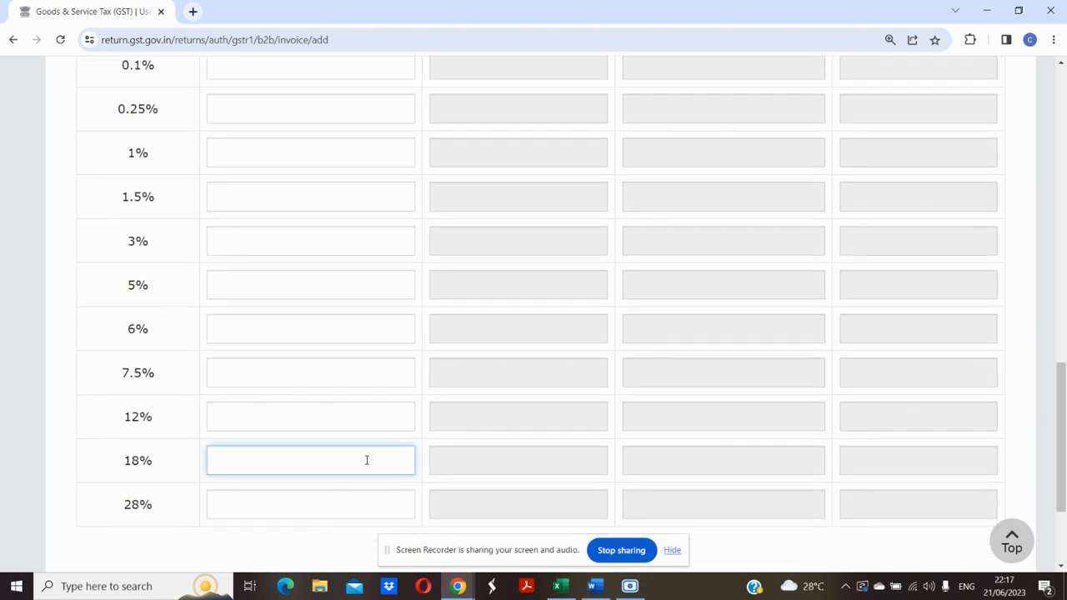
type("100")
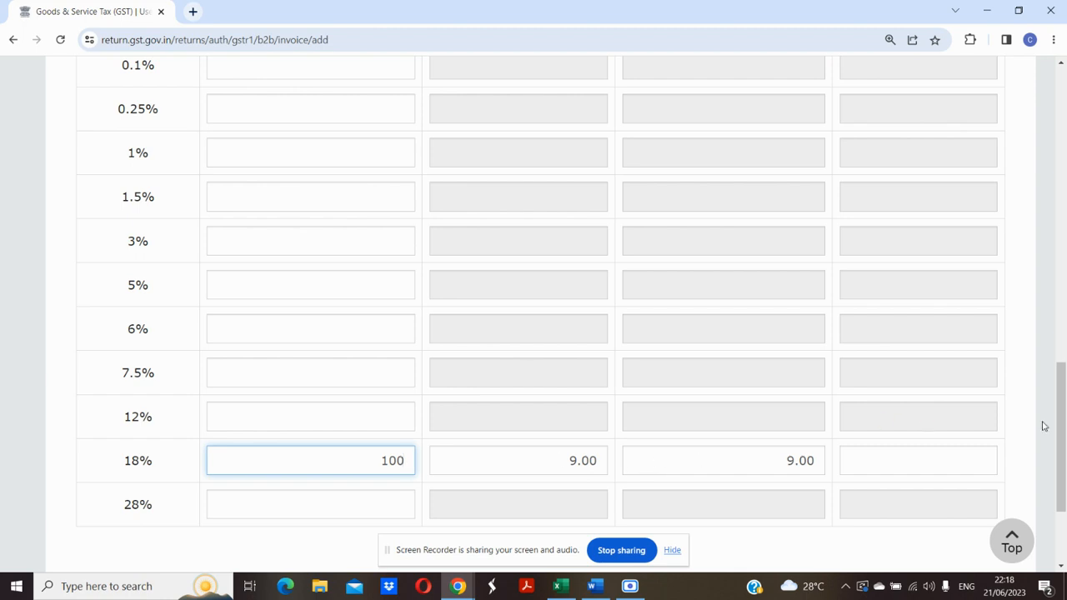
left_click_drag(1062, 429, 1064, 463)
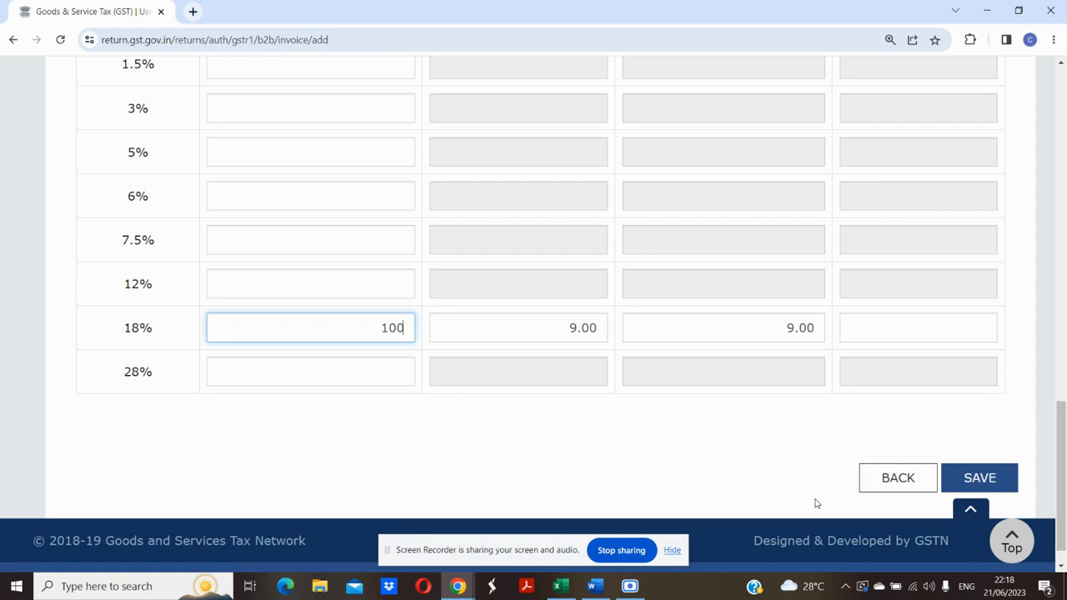
Copy the second GSTIN from the Word document and return to the invoice.
left_click(594, 586)
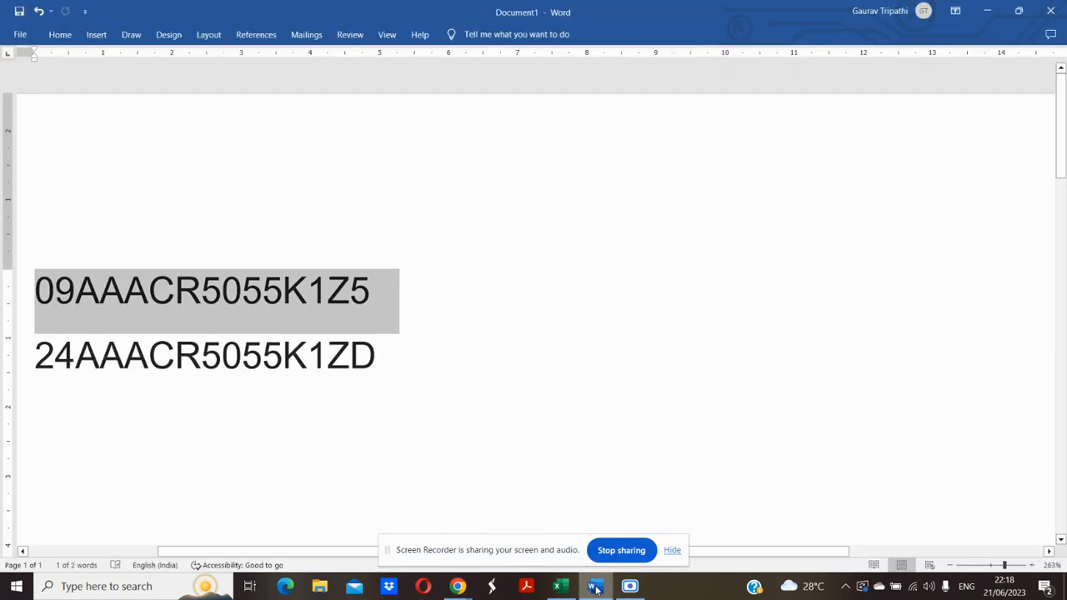
triple_click(228, 343)
key("ctrl+c")
key("alt+Tab")
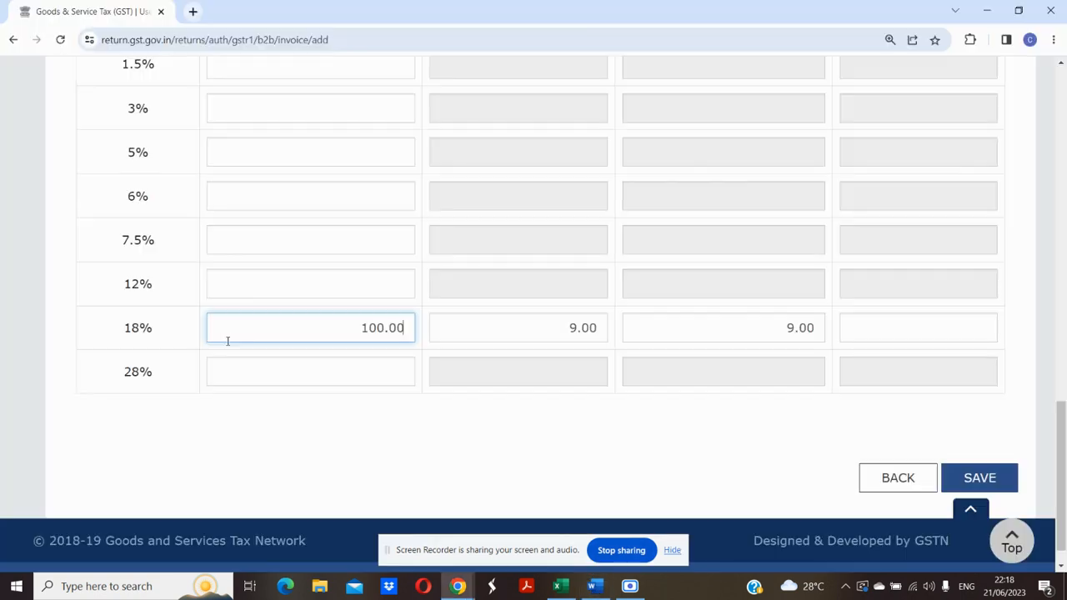
Replace the recipient GSTIN with the copied Gujarat one, switching POS to 24-Gujarat, Inter-State.
scroll(1031, 152, "up", 10)
scroll(1031, 151, "down", 2)
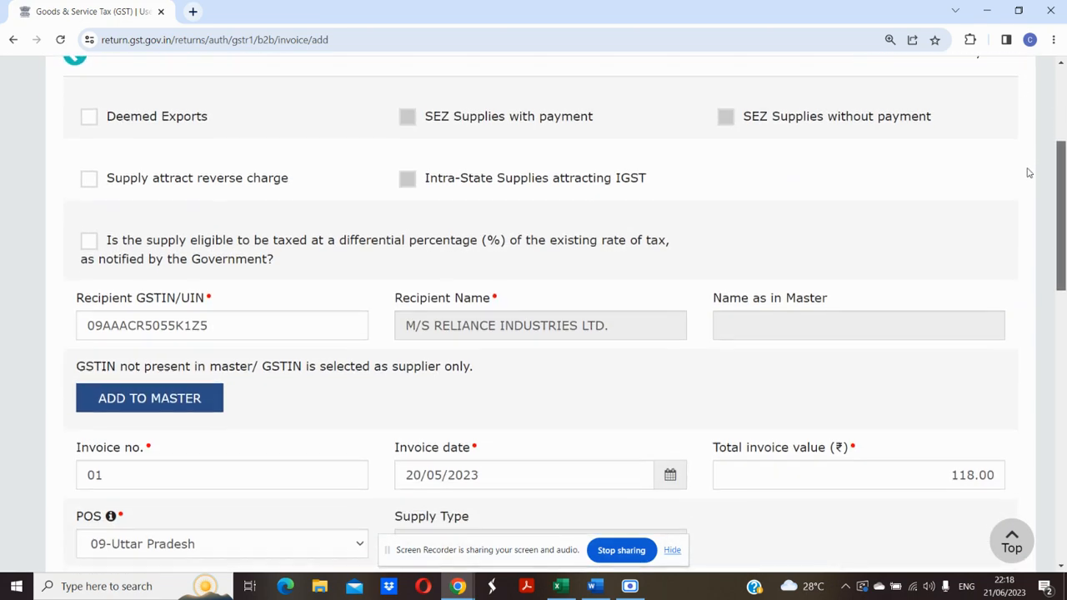
scroll(1031, 168, "down", 1)
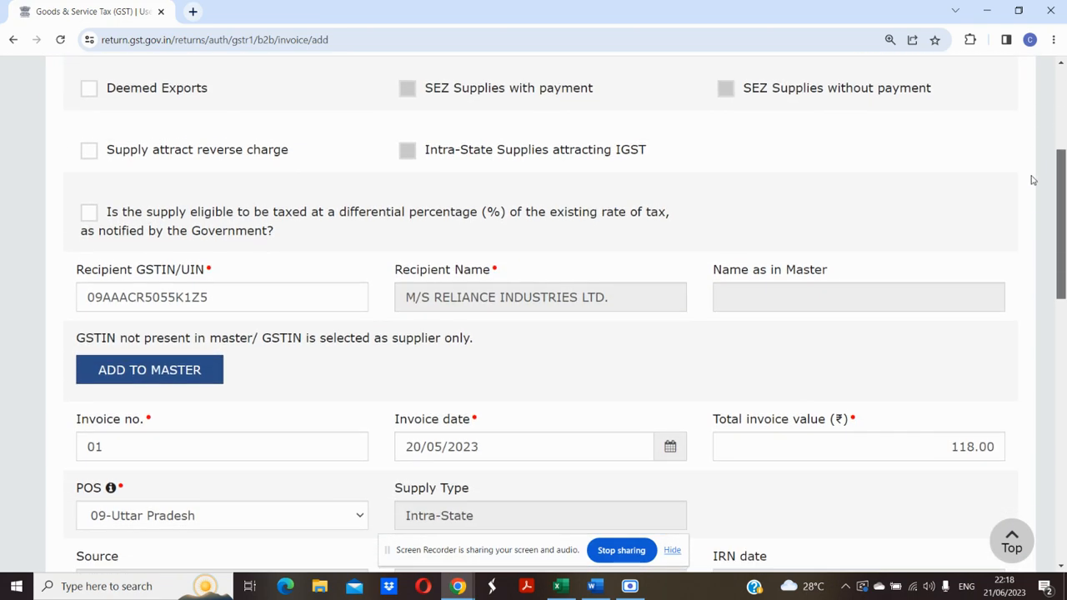
double_click(286, 307)
key("ctrl+v")
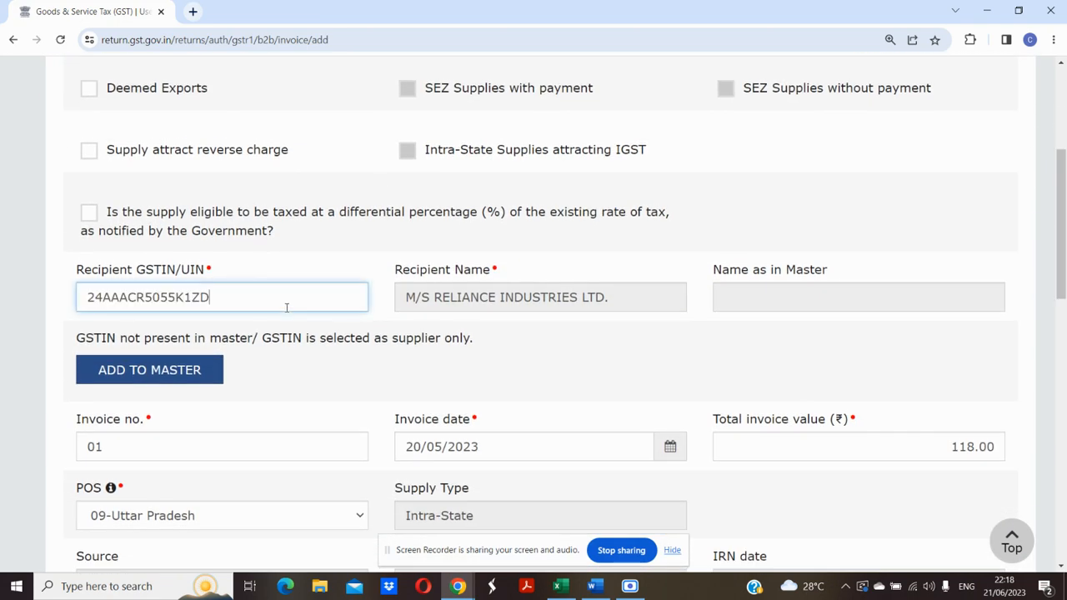
key("Tab")
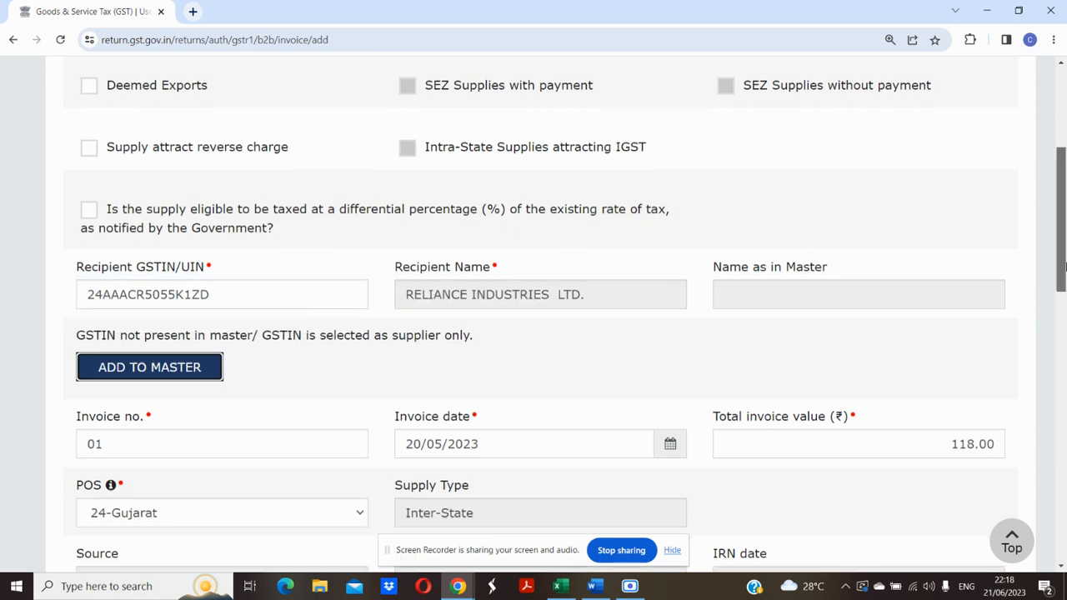
scroll(923, 275, "down", 1)
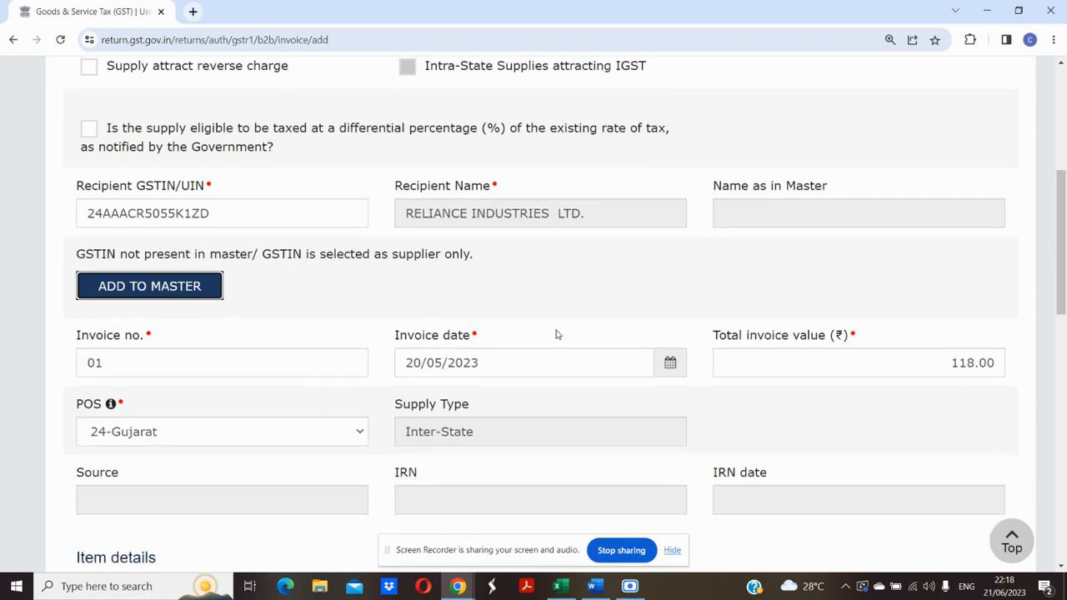
scroll(1064, 255, "down", 2)
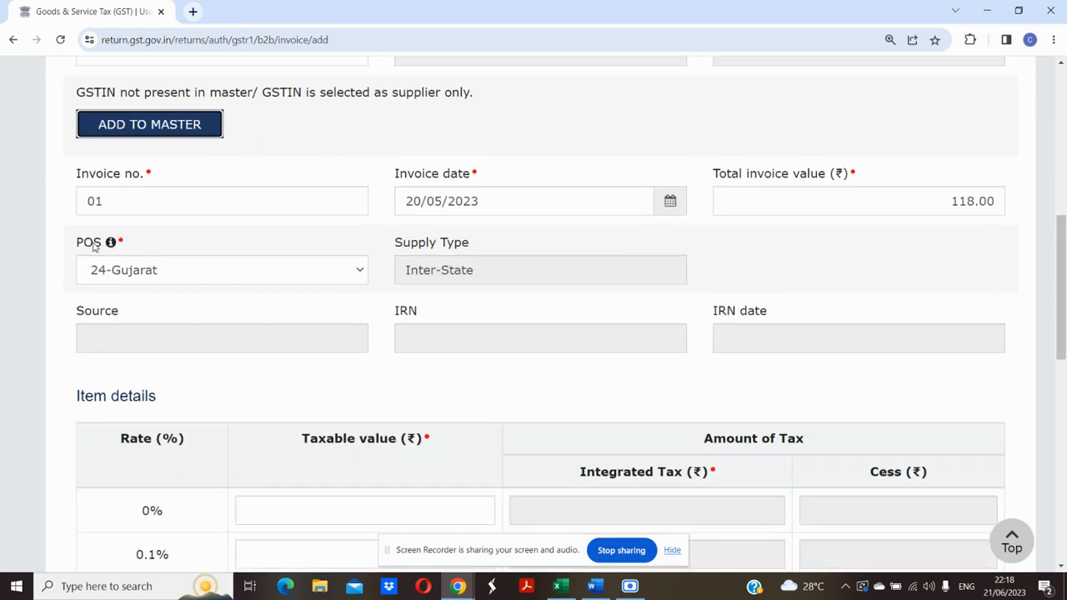
scroll(84, 226, "up", 1)
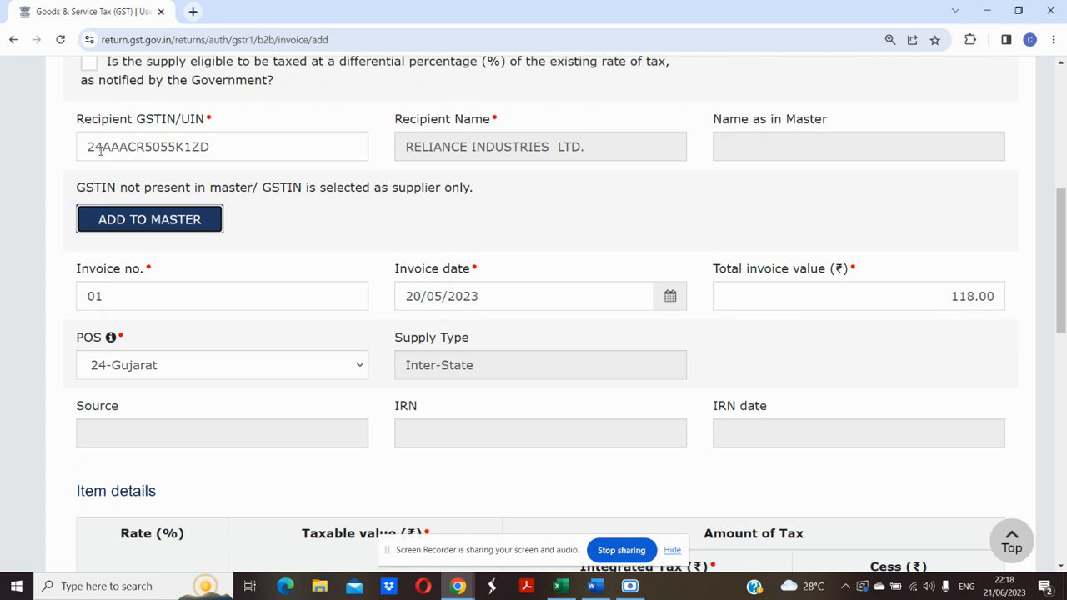
left_click_drag(103, 148, 87, 147)
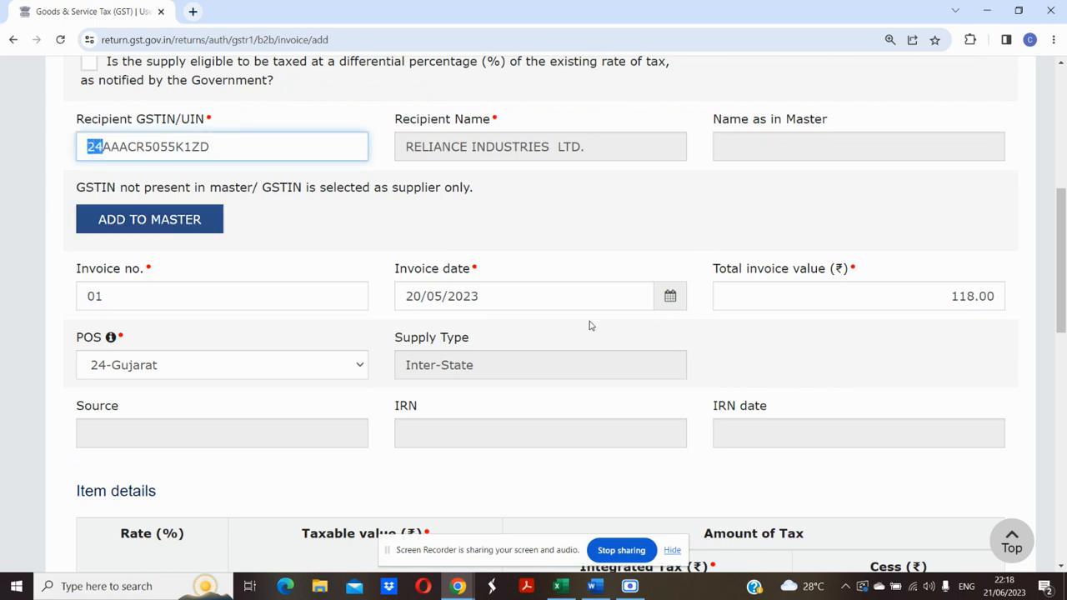
left_click_drag(1063, 307, 1063, 467)
Re-enter 100 as the 18% taxable value for 18.00 integrated tax, and add cess of 5.
left_click(436, 473)
key("ctrl+a")
type("100")
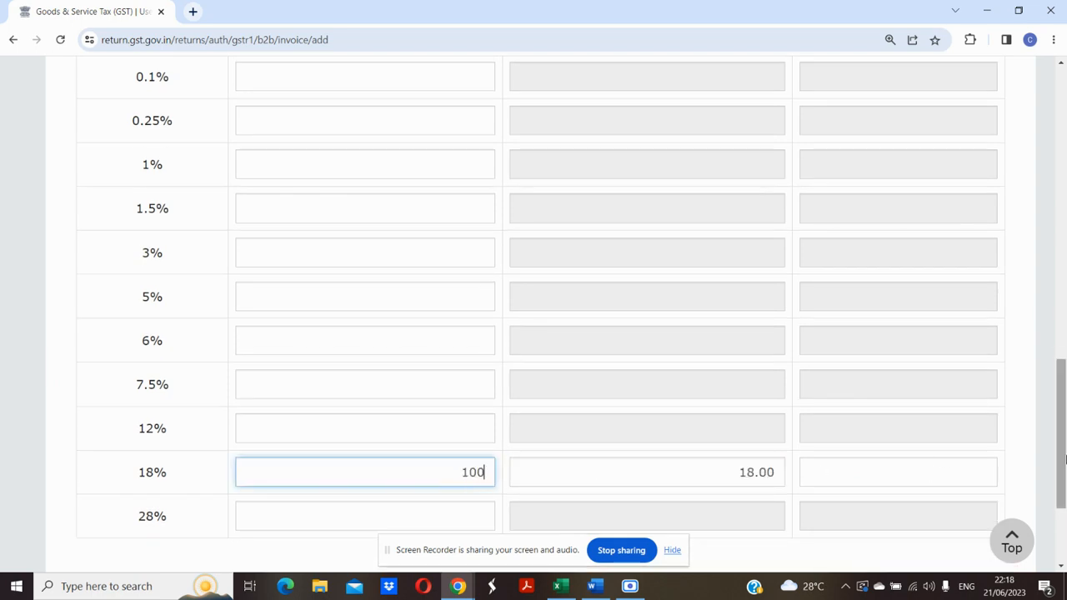
left_click_drag(1063, 466, 1063, 489)
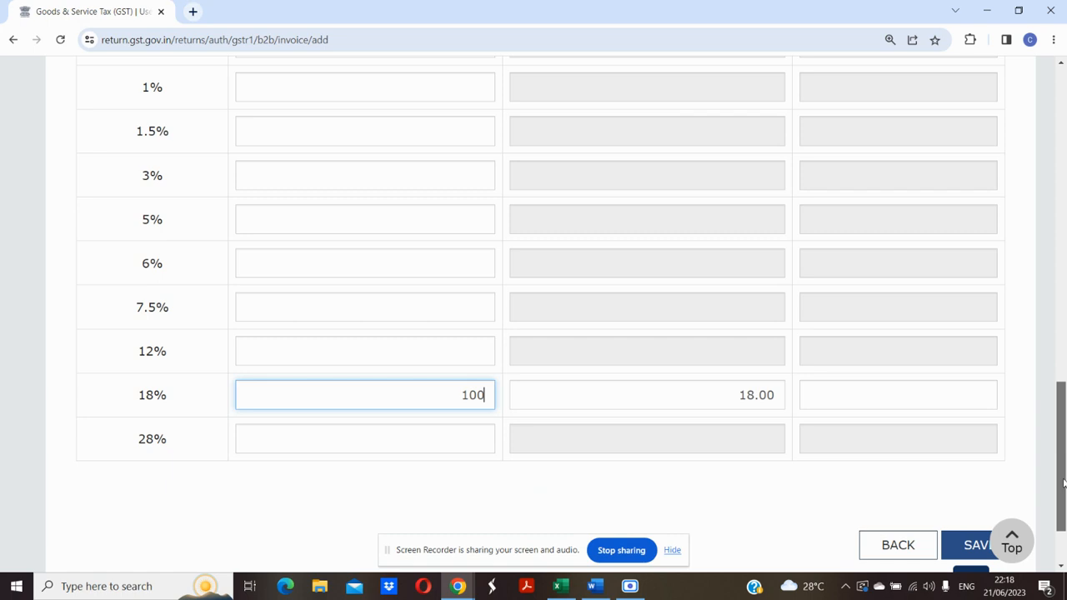
left_click(898, 397)
type("5")
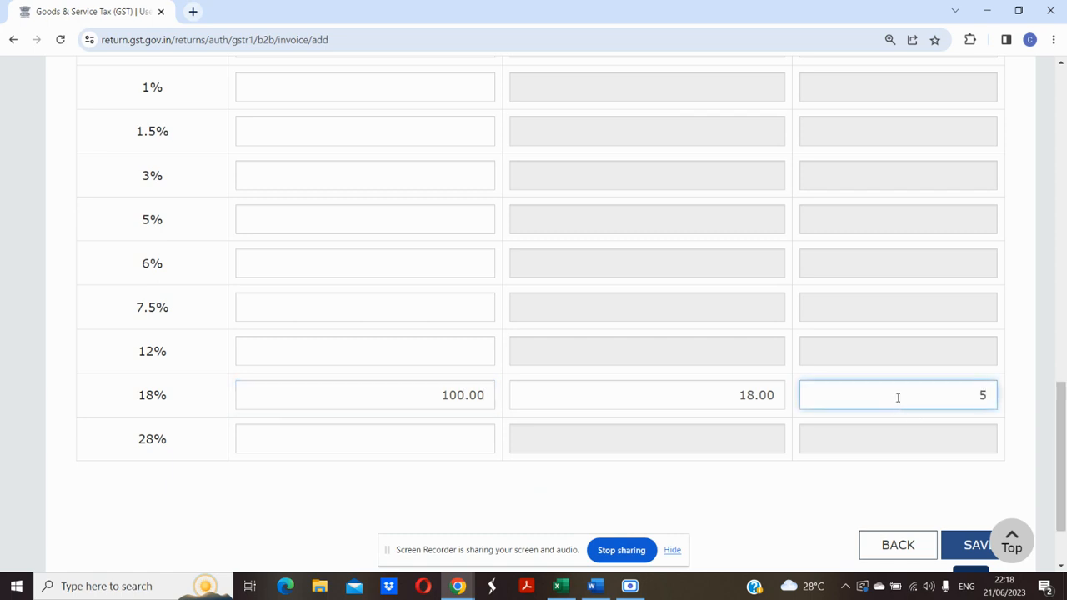
scroll(1064, 457, "down", 1)
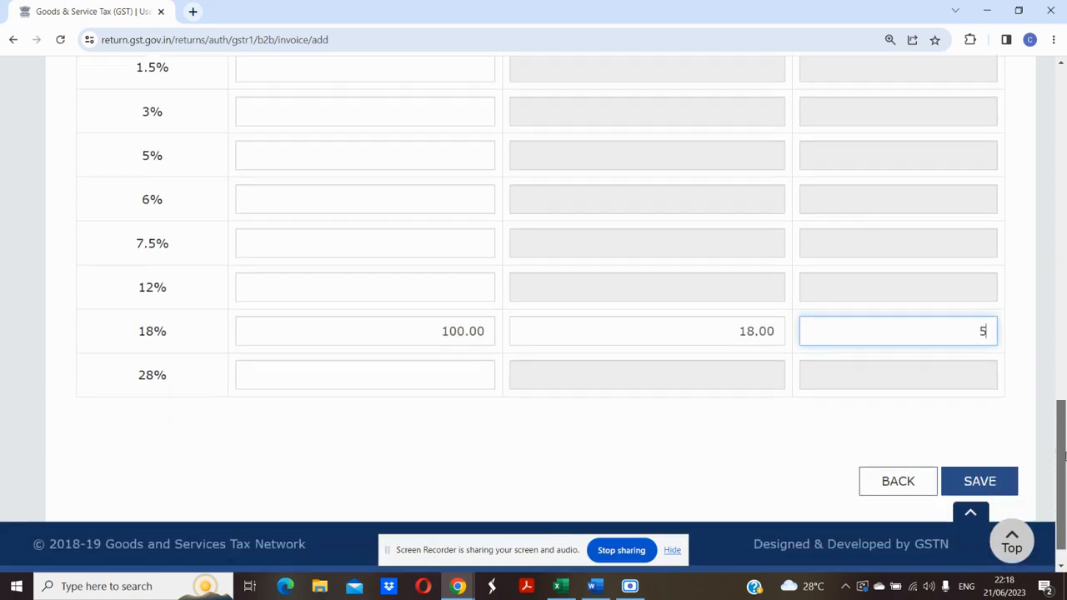